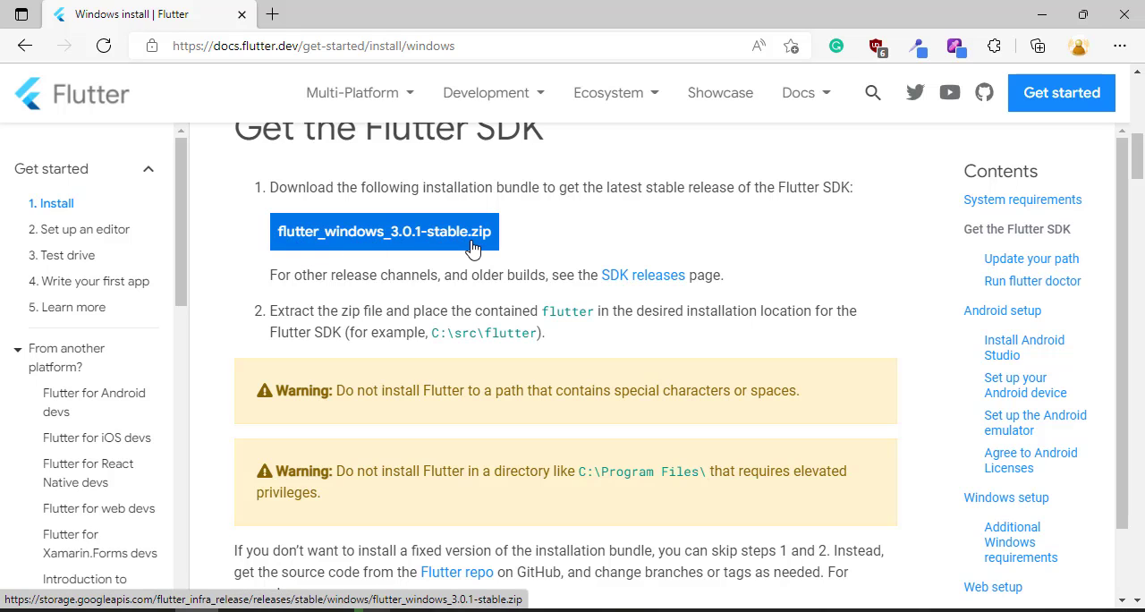
- Examine the Flutter SDK installation instructions for Windows, including the git clone command for the stable branch
{"action": "scroll", "coordinate": [473, 247], "scroll_direction": "down", "scroll_amount": 4}
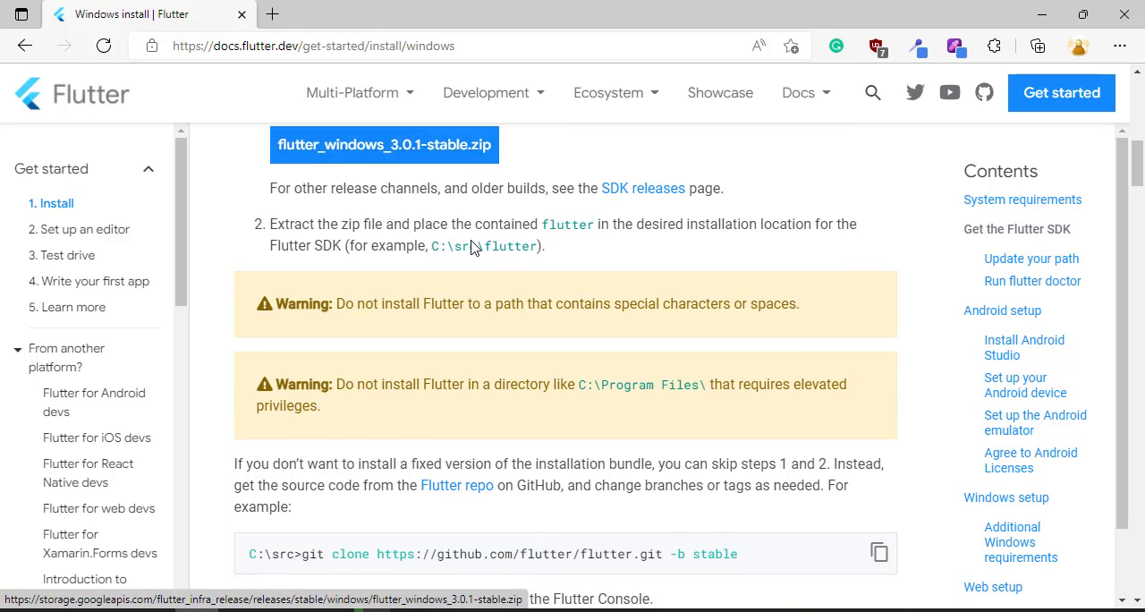
{"action": "left_click_drag", "start_coordinate": [739, 315], "coordinate": [304, 319]}
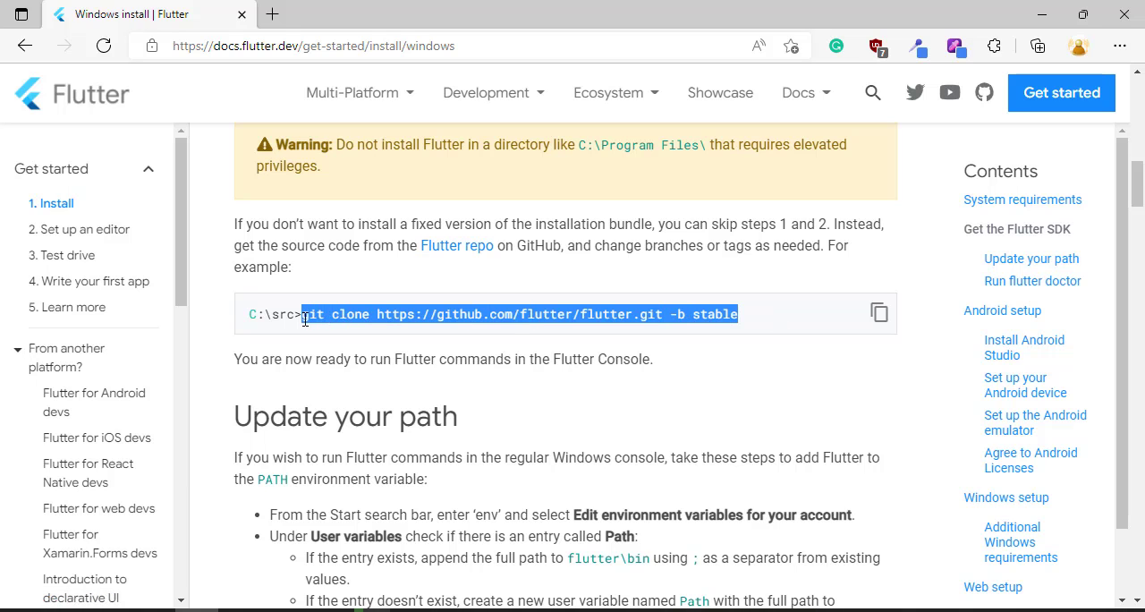
{"action": "left_click", "coordinate": [751, 319]}
{"action": "scroll", "coordinate": [743, 403], "scroll_direction": "up", "scroll_amount": 5}
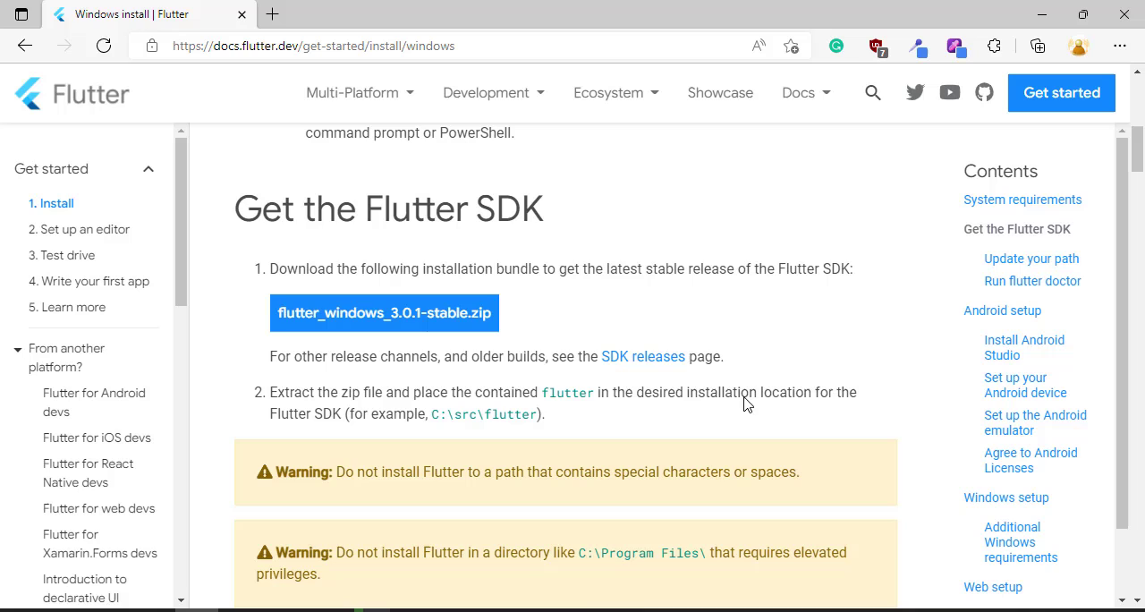
- Try to download the Flutter SDK bundle flutter_windows_3.0.1-stable.zip
{"action": "left_click", "coordinate": [409, 326]}
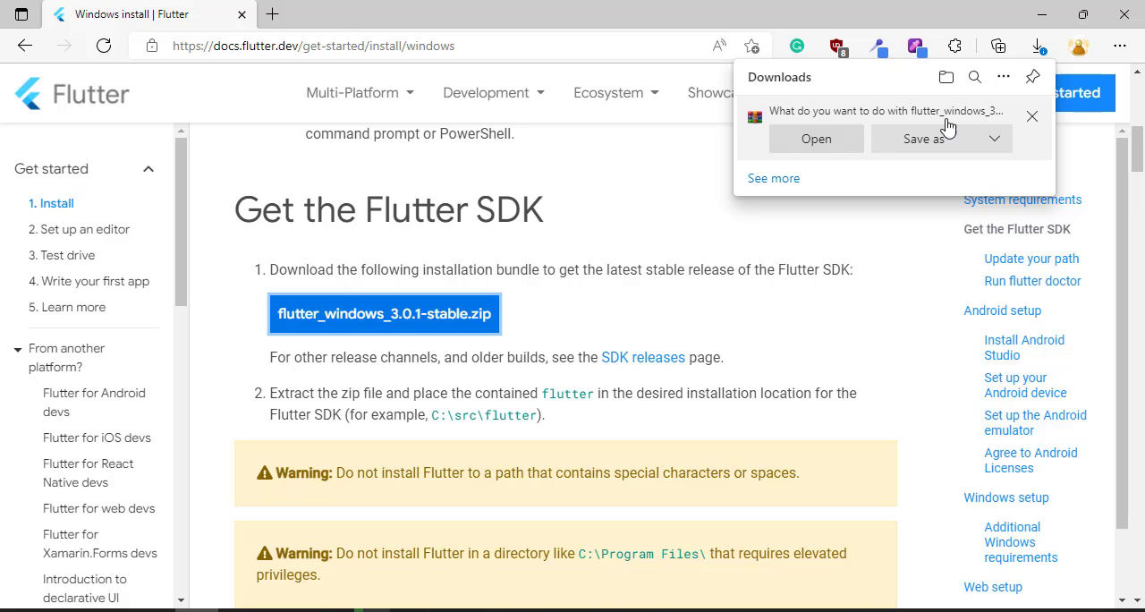
{"action": "left_click", "coordinate": [1033, 119]}
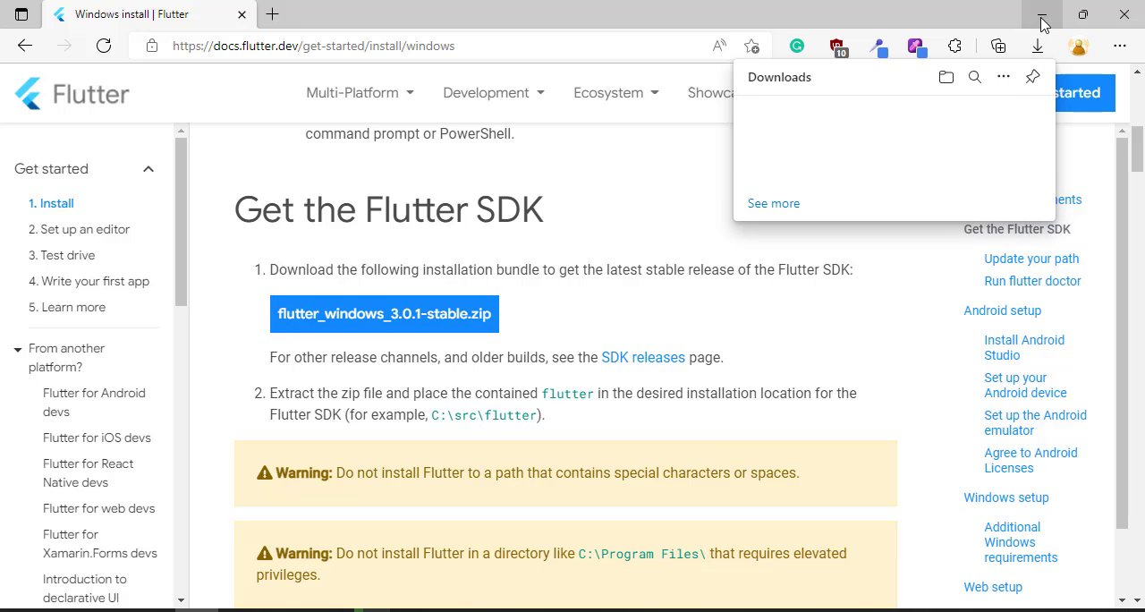
{"action": "left_click", "coordinate": [1042, 24]}
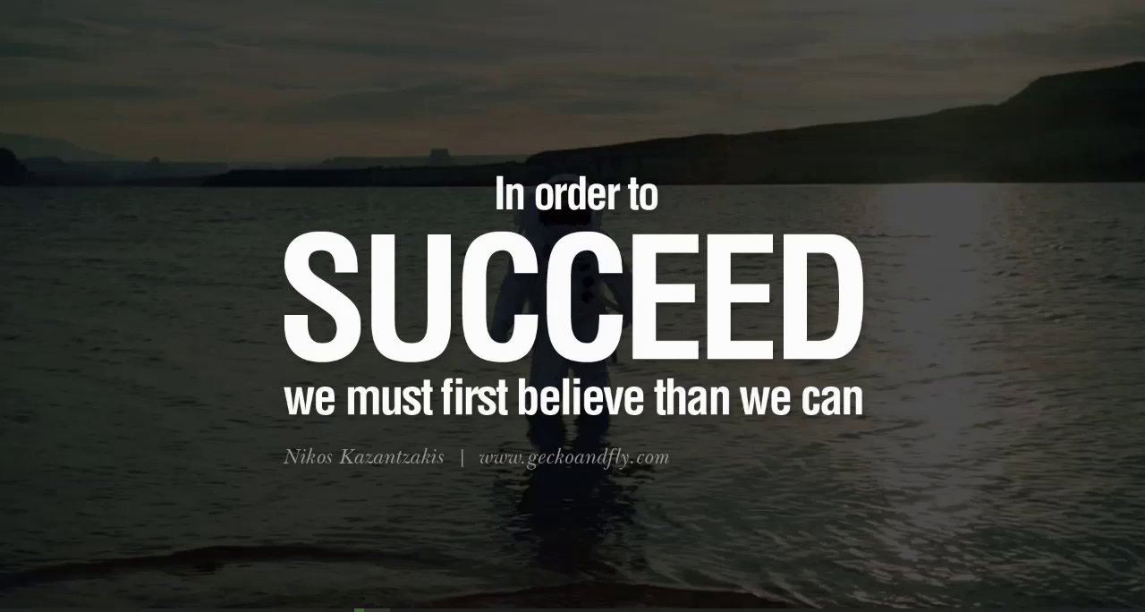
- Switch to File Explorer and inspect the contents of the flutter folder on Local Disk (C:)
{"action": "left_click", "coordinate": [241, 610]}
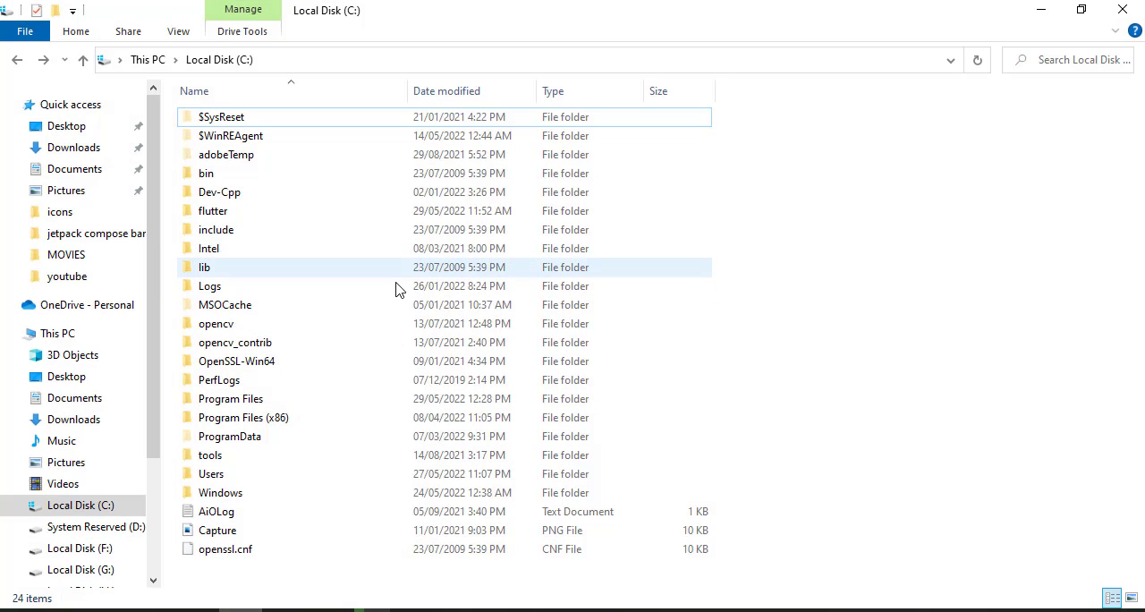
{"action": "left_click", "coordinate": [207, 219]}
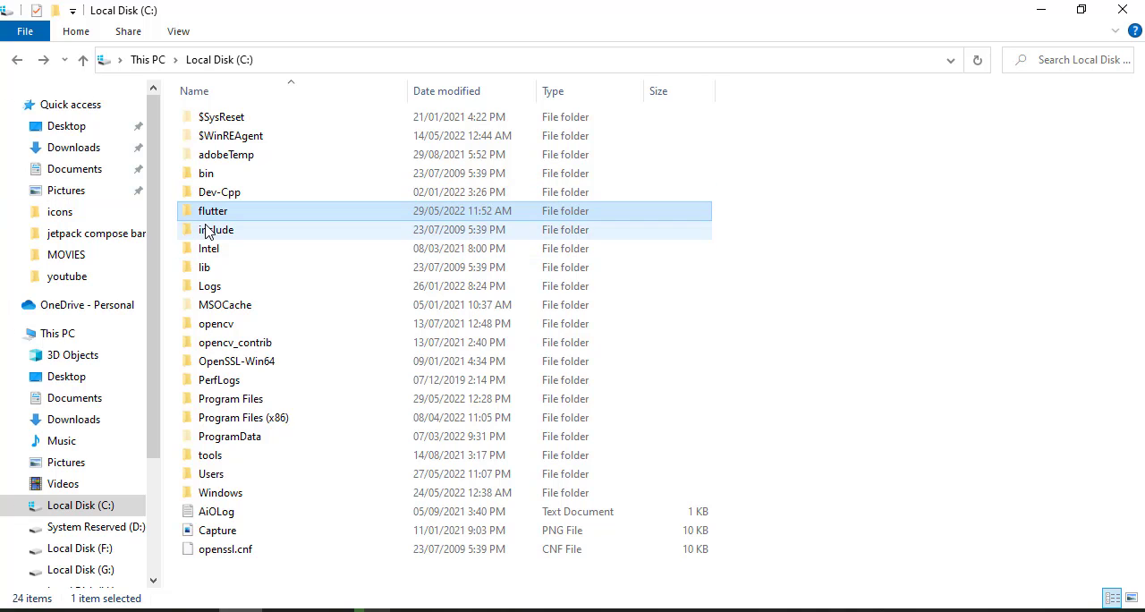
{"action": "double_click", "coordinate": [221, 218]}
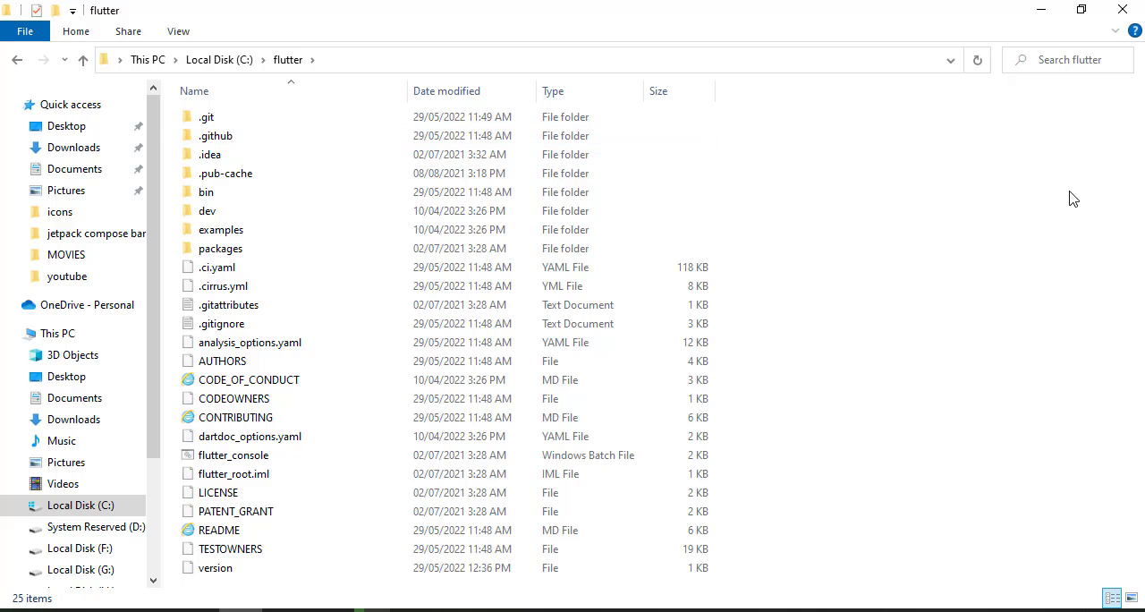
{"action": "left_click", "coordinate": [1040, 19]}
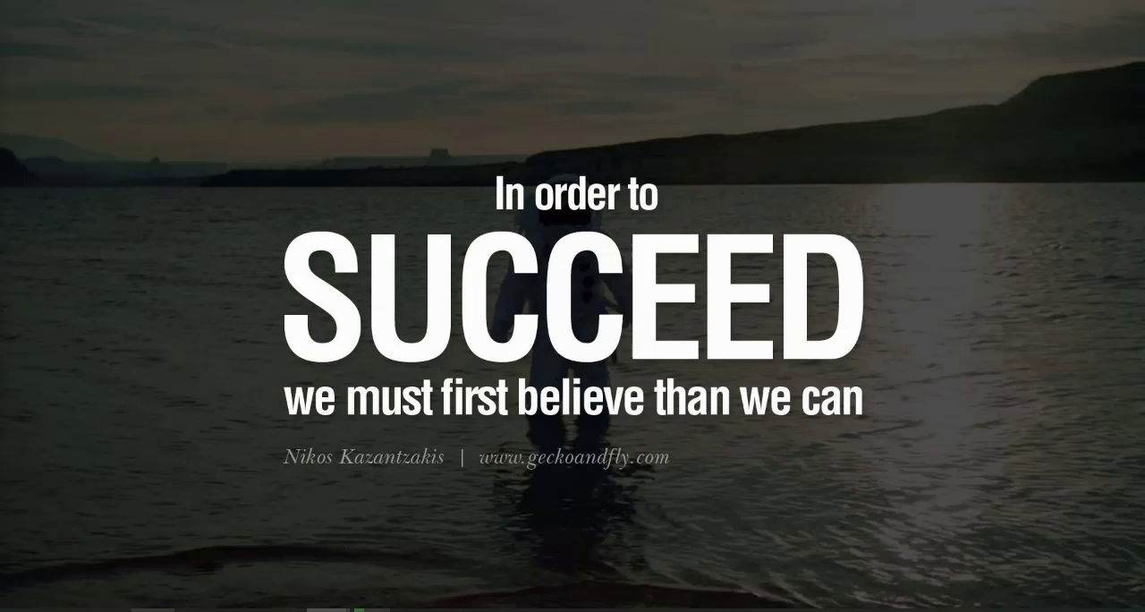
- Switch to Android Studio and search the plugin marketplace for flutter and dart
{"action": "left_click", "coordinate": [153, 610]}
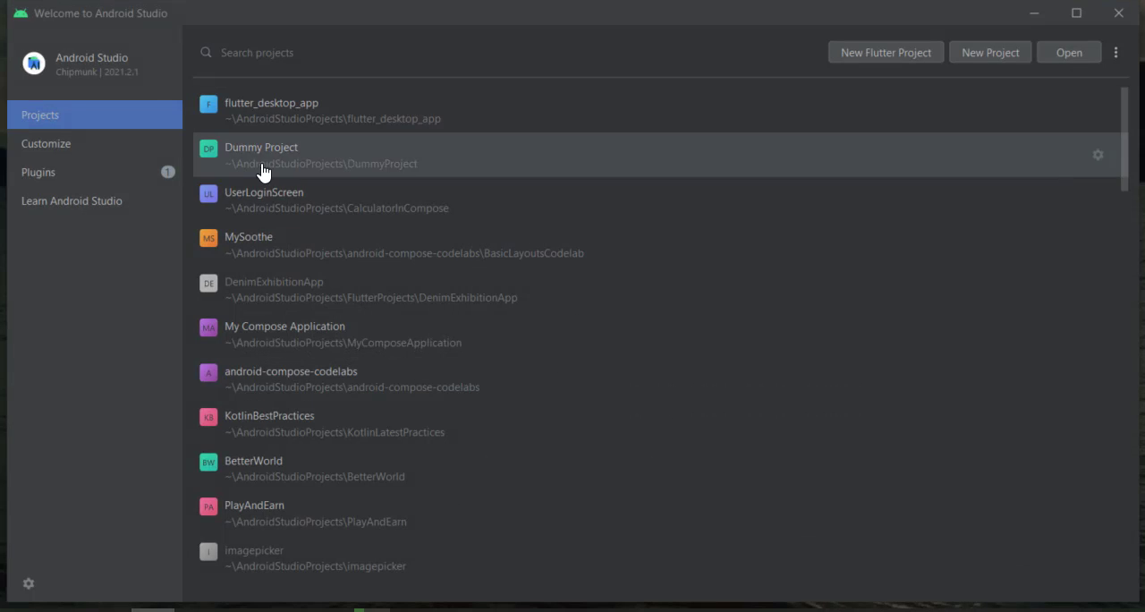
{"action": "left_click", "coordinate": [67, 175]}
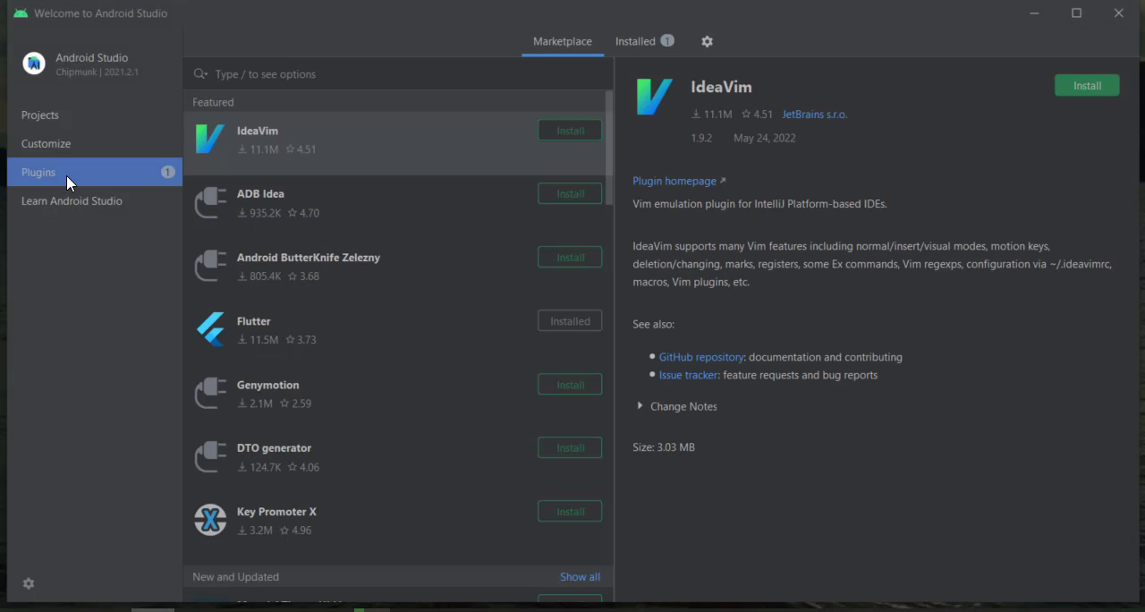
{"action": "left_click", "coordinate": [315, 76]}
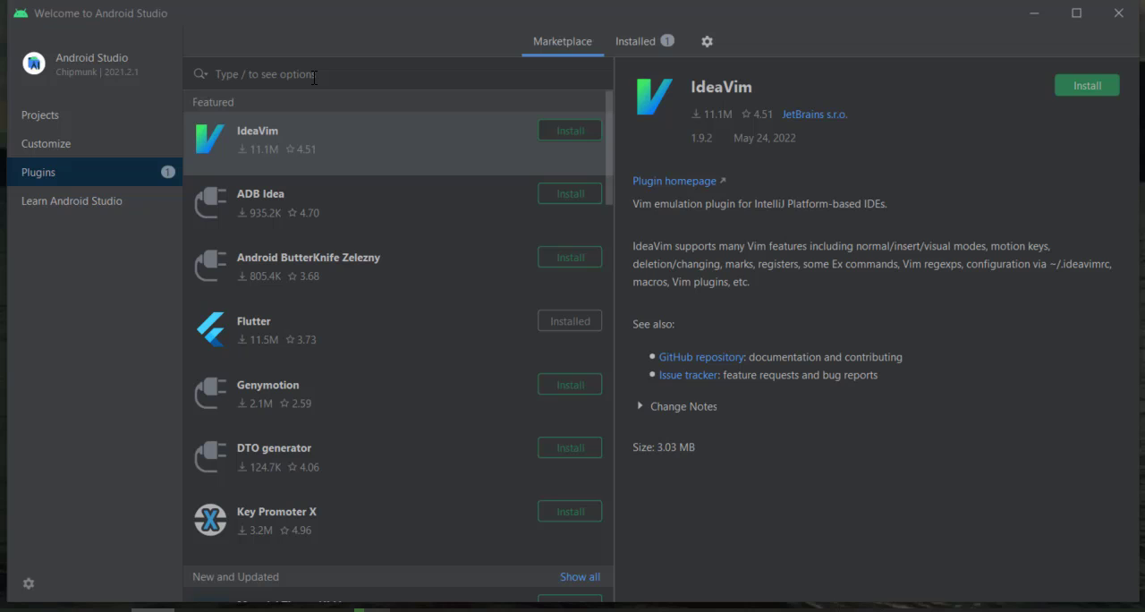
{"action": "type", "text": "flutter"}
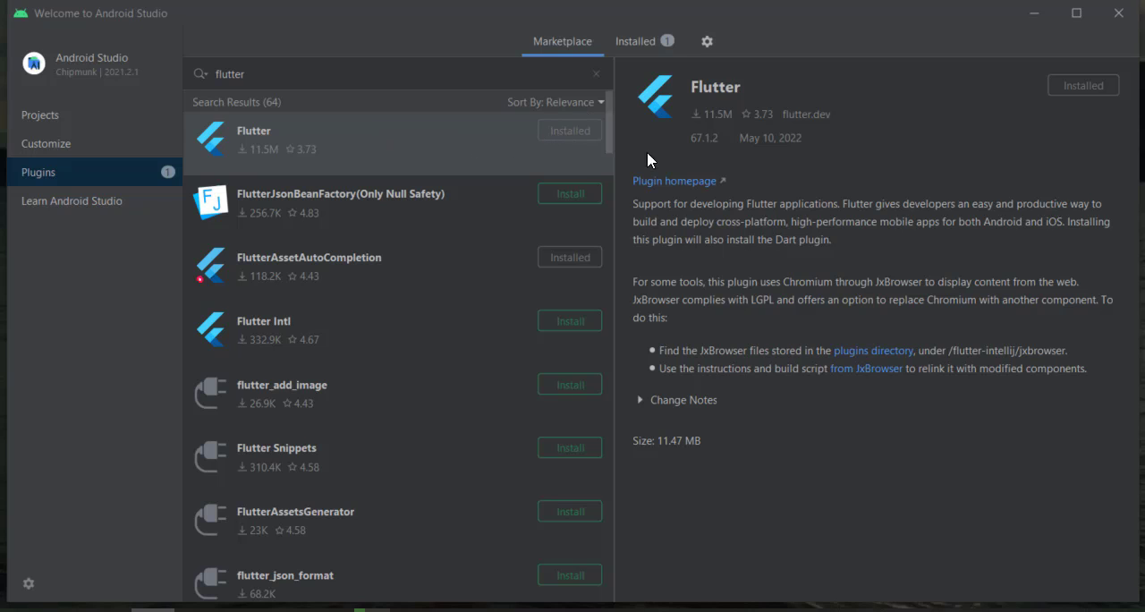
{"action": "double_click", "coordinate": [433, 65]}
{"action": "type", "text": "dart"}
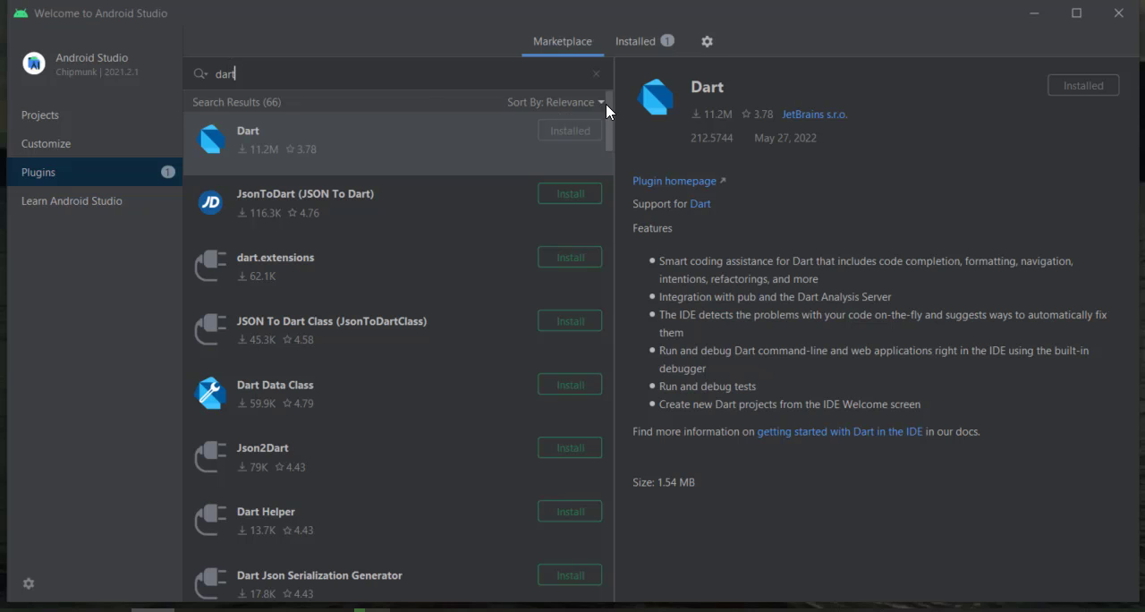
- Start a new Flutter project and choose C:\flutter as its Flutter SDK path
{"action": "left_click", "coordinate": [69, 114]}
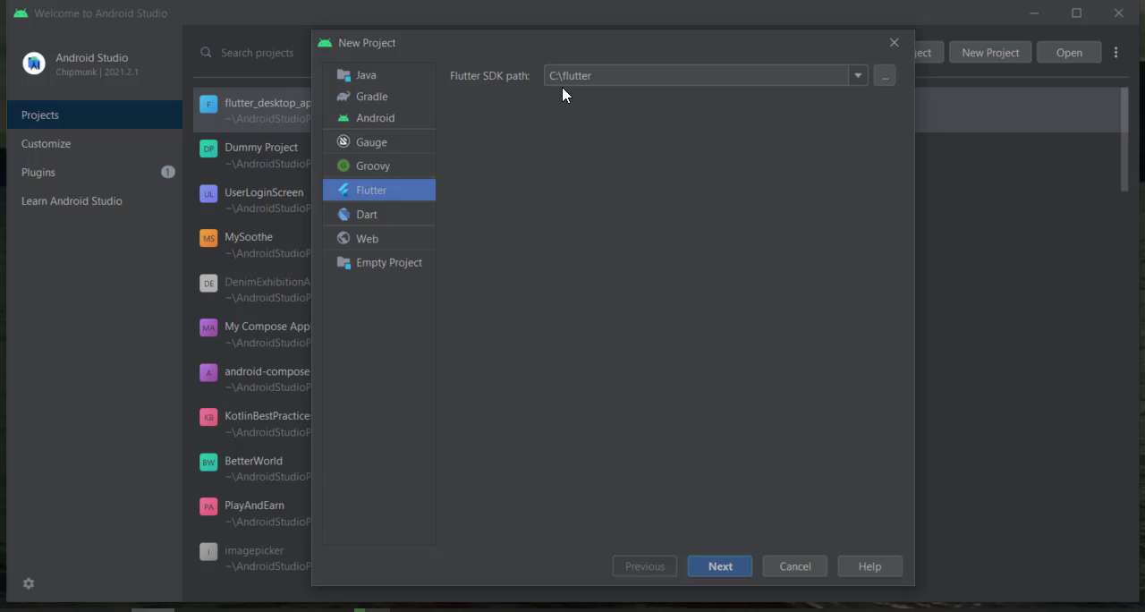
{"action": "left_click_drag", "start_coordinate": [624, 75], "coordinate": [549, 75]}
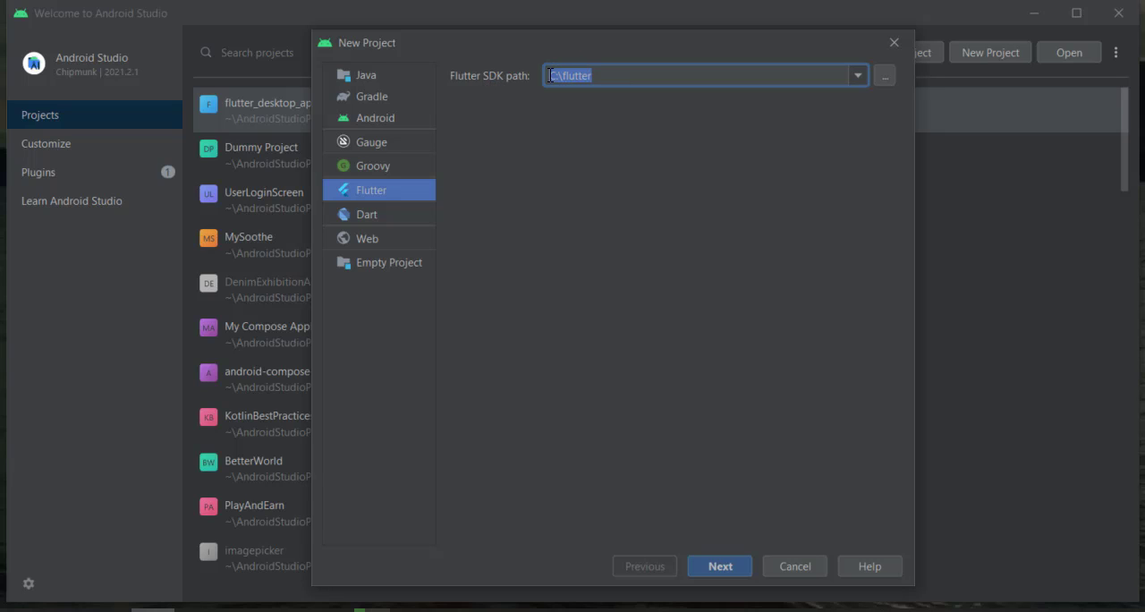
{"action": "left_click", "coordinate": [878, 76]}
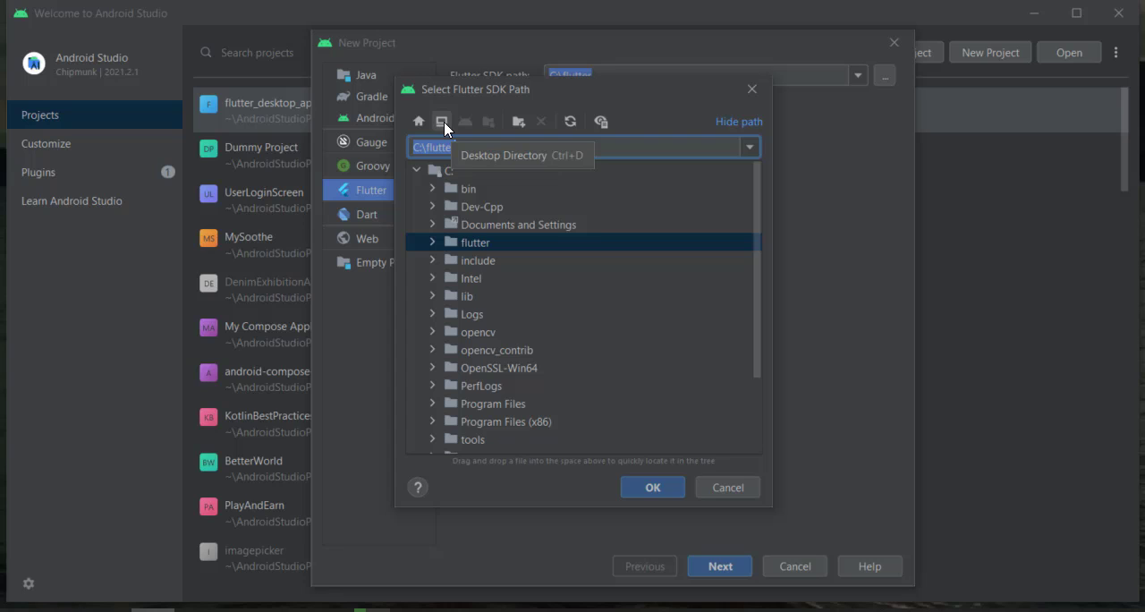
{"action": "left_click", "coordinate": [447, 169]}
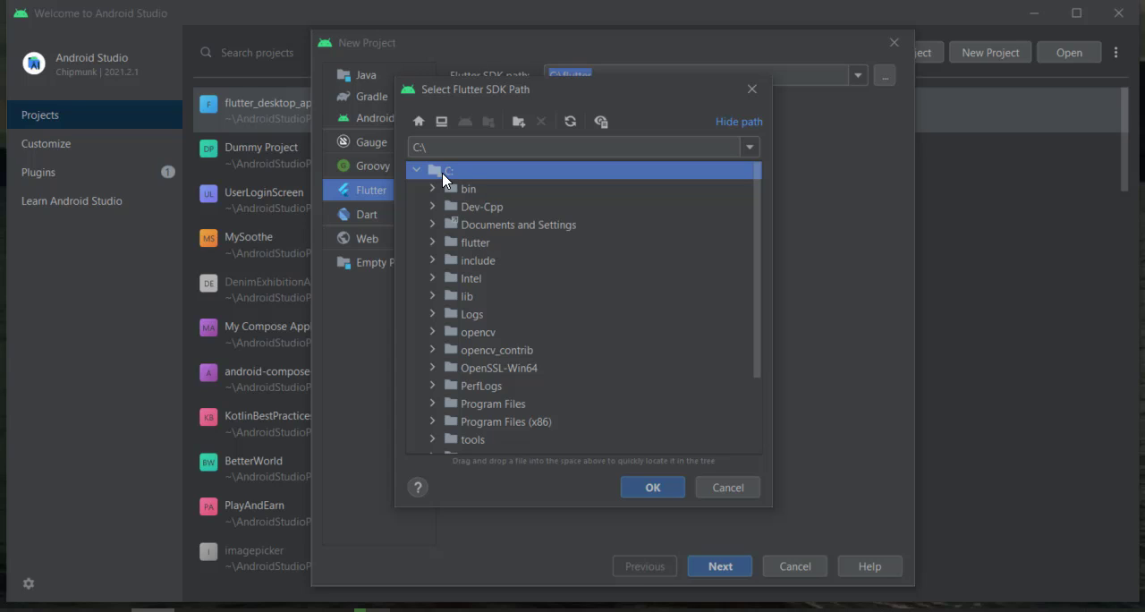
{"action": "left_click", "coordinate": [474, 241]}
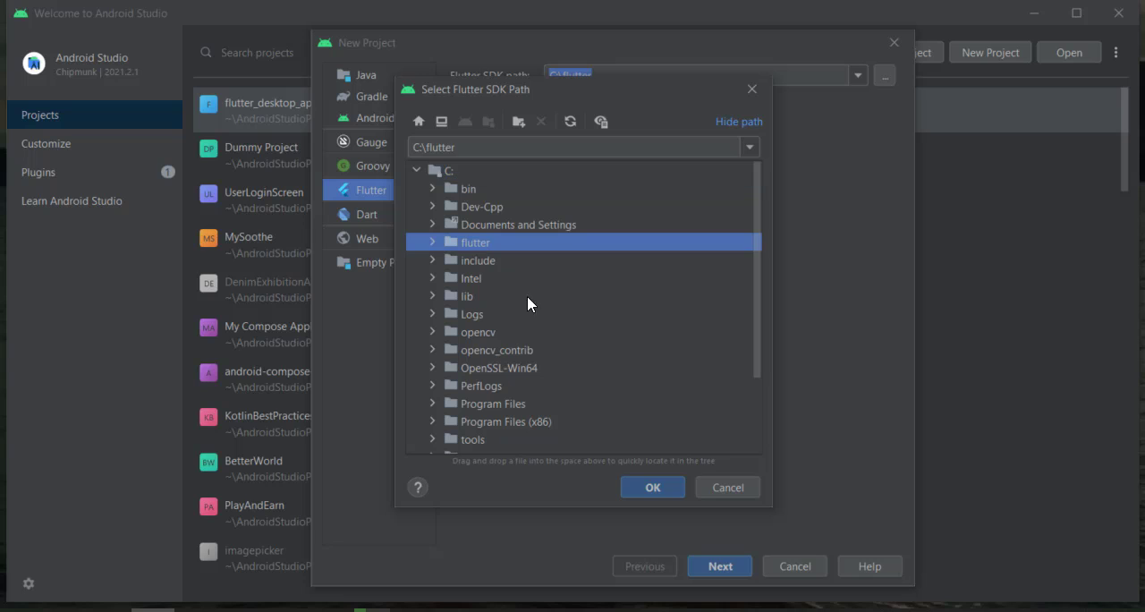
{"action": "left_click", "coordinate": [653, 487]}
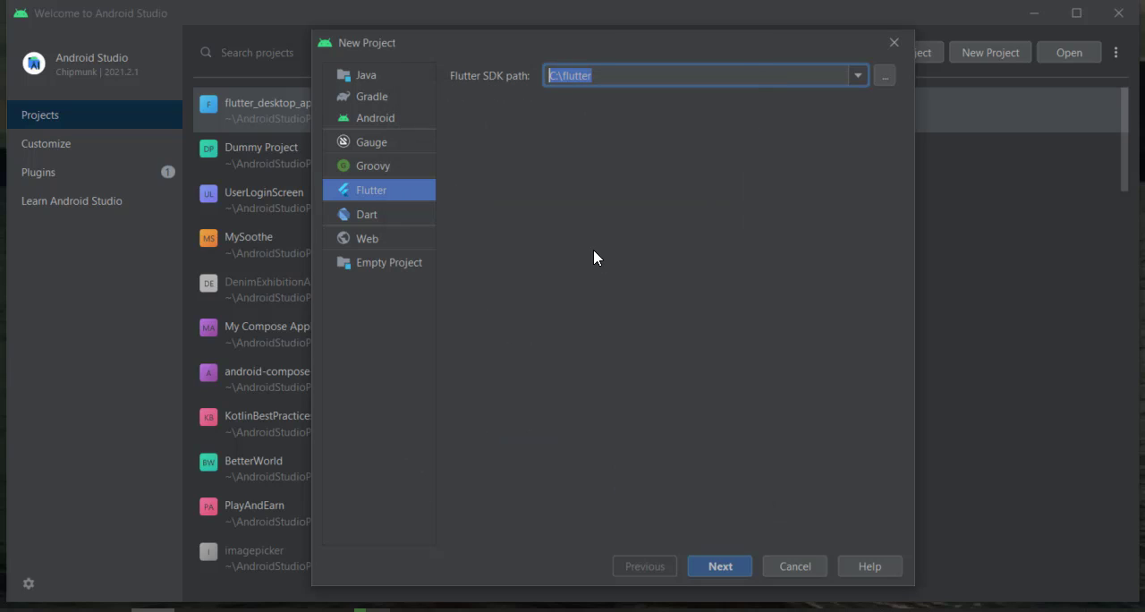
{"action": "left_click", "coordinate": [614, 71]}
{"action": "left_click", "coordinate": [720, 567]}
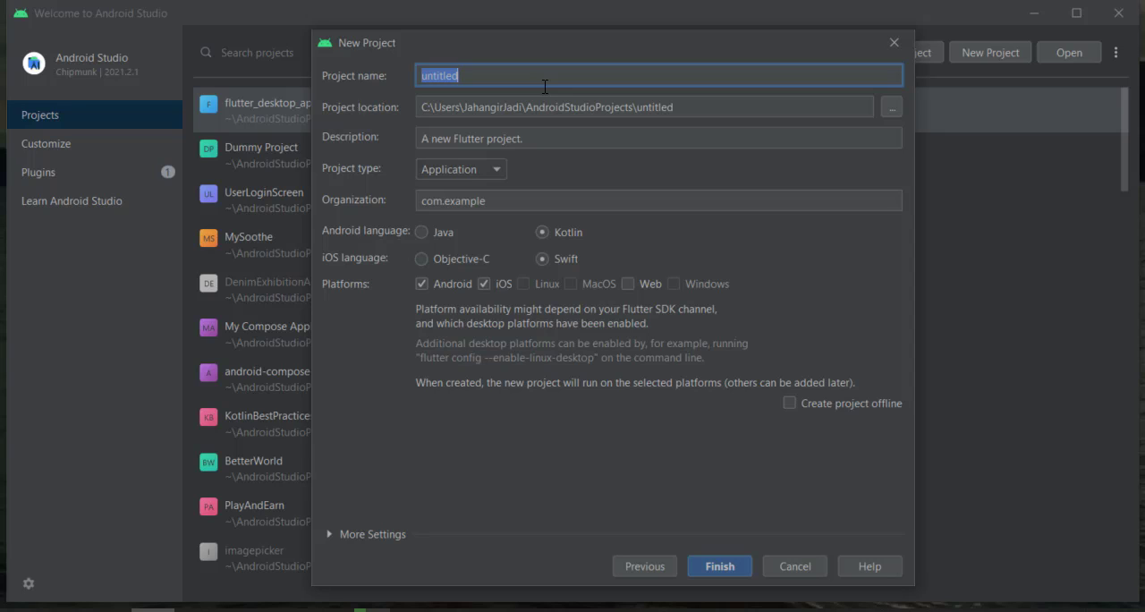
- Name the project flutter_demo_app, restrict its platforms to Web by deselecting Android and iOS, and create it
{"action": "type", "text": "flutter_demo"}
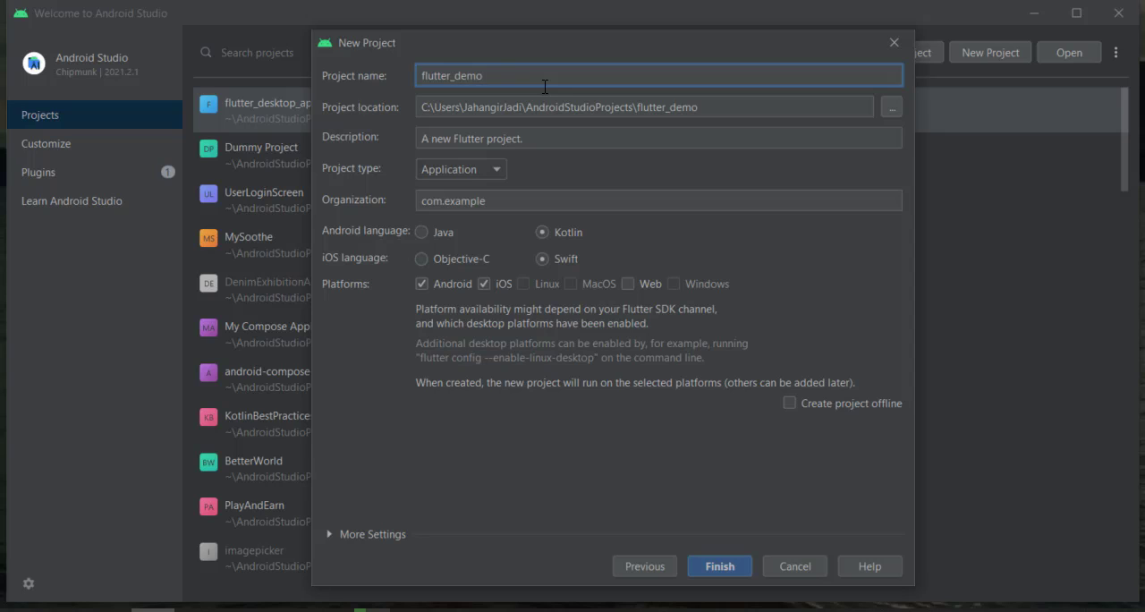
{"action": "type", "text": "_app"}
{"action": "left_click", "coordinate": [422, 283]}
{"action": "left_click", "coordinate": [483, 284]}
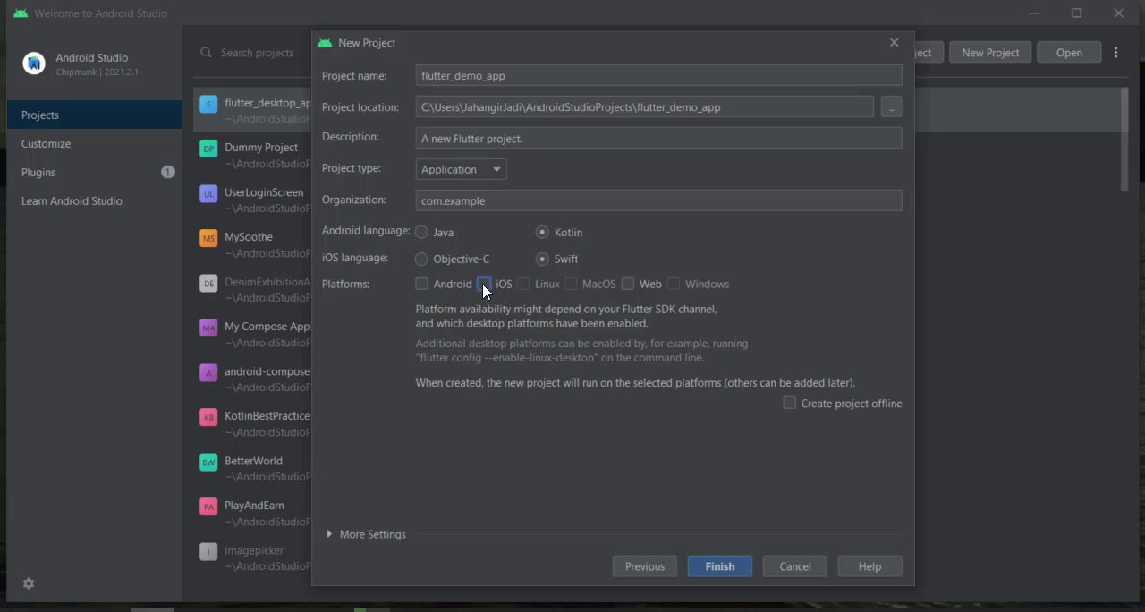
{"action": "left_click", "coordinate": [629, 284]}
{"action": "left_click", "coordinate": [741, 565]}
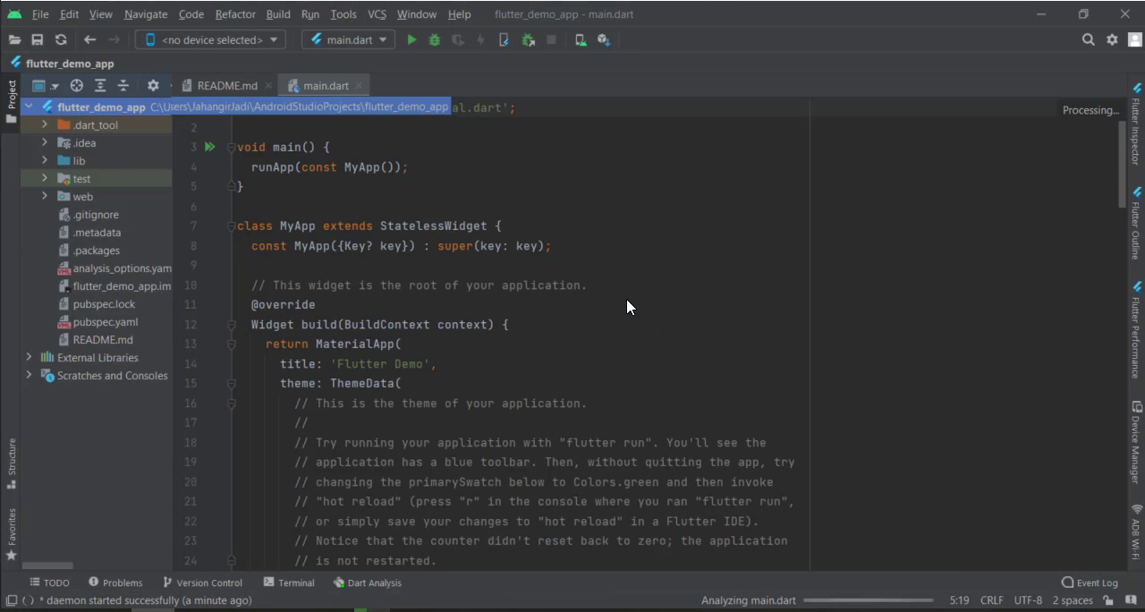
- Examine the generated code in main.dart, from the main function and MyApp widget to the home page's state class
{"action": "left_click", "coordinate": [627, 300]}
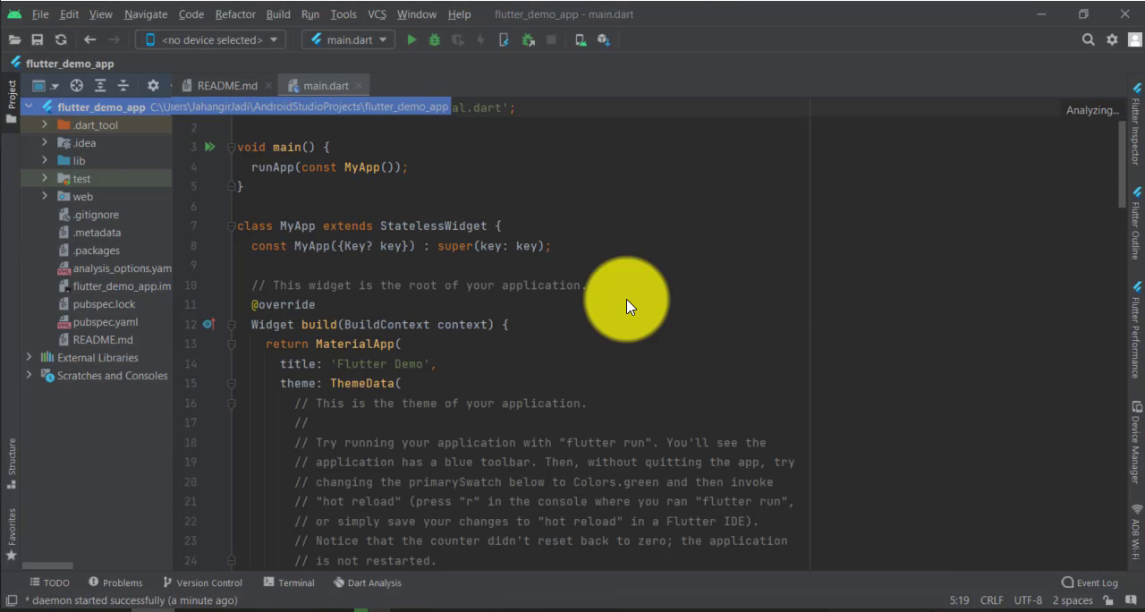
{"action": "left_click", "coordinate": [627, 301]}
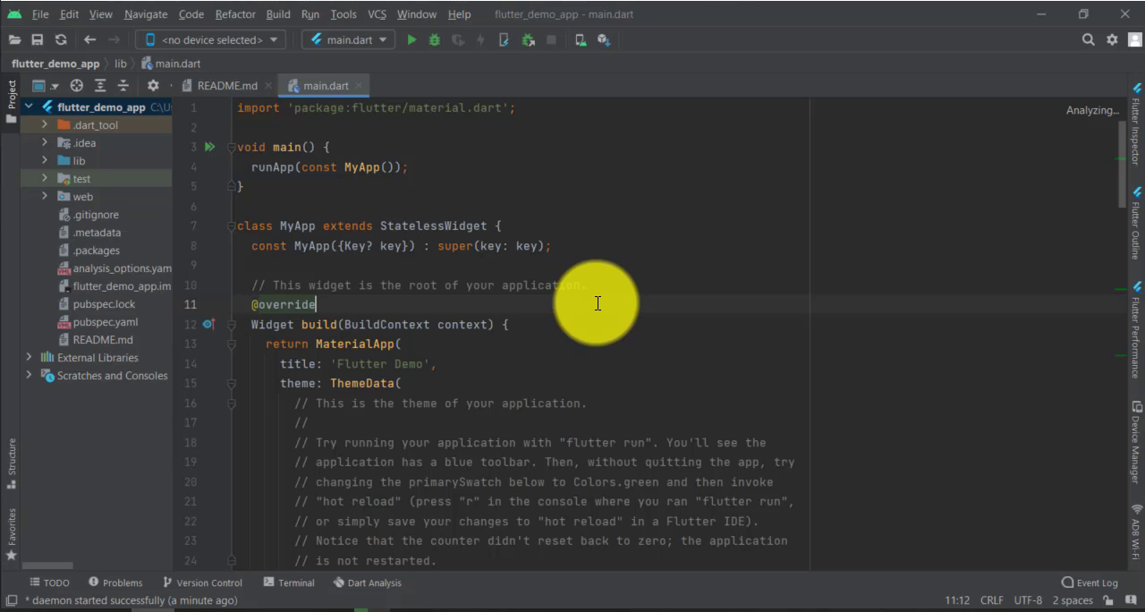
{"action": "left_click", "coordinate": [635, 332]}
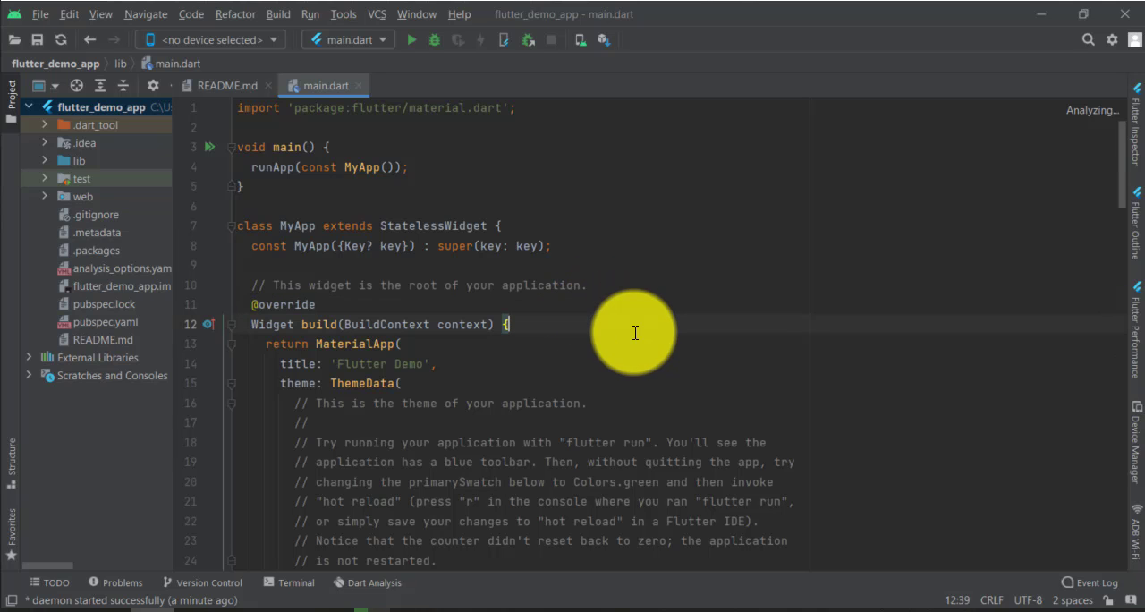
{"action": "scroll", "coordinate": [635, 332], "scroll_direction": "down", "scroll_amount": 3}
{"action": "scroll", "coordinate": [635, 332], "scroll_direction": "down", "scroll_amount": 4}
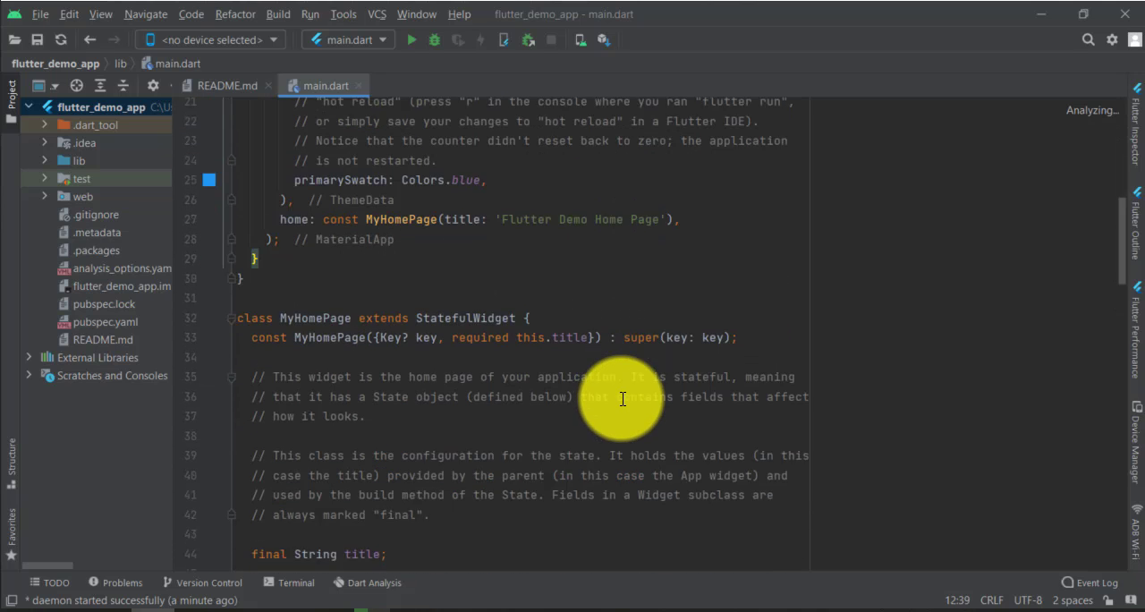
{"action": "scroll", "coordinate": [626, 376], "scroll_direction": "up", "scroll_amount": 5}
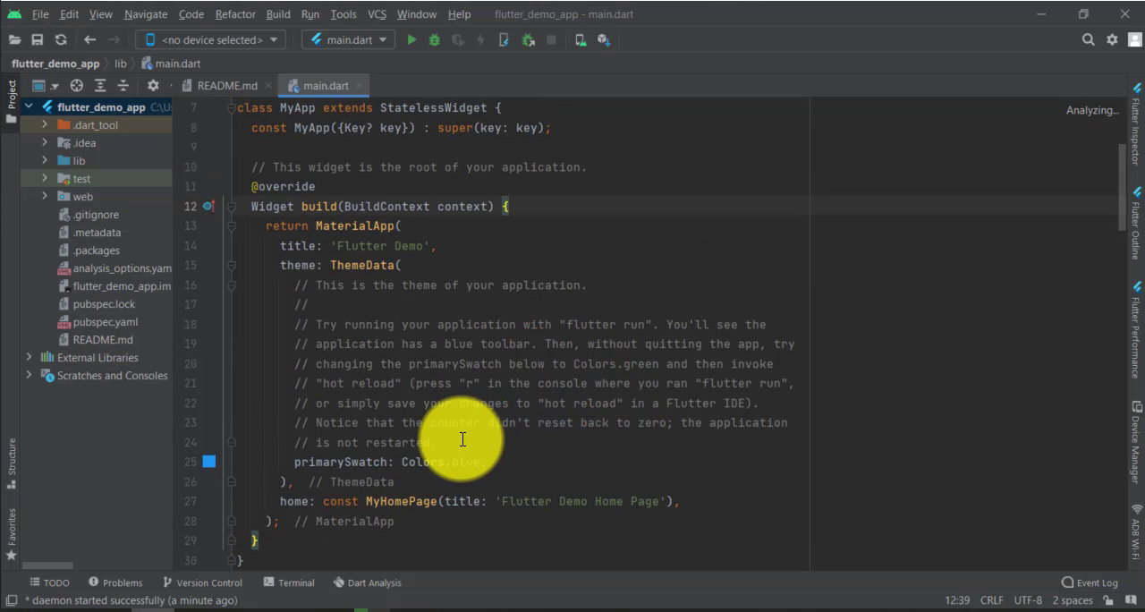
{"action": "left_click_drag", "start_coordinate": [447, 443], "coordinate": [256, 292]}
{"action": "left_click", "coordinate": [616, 260]}
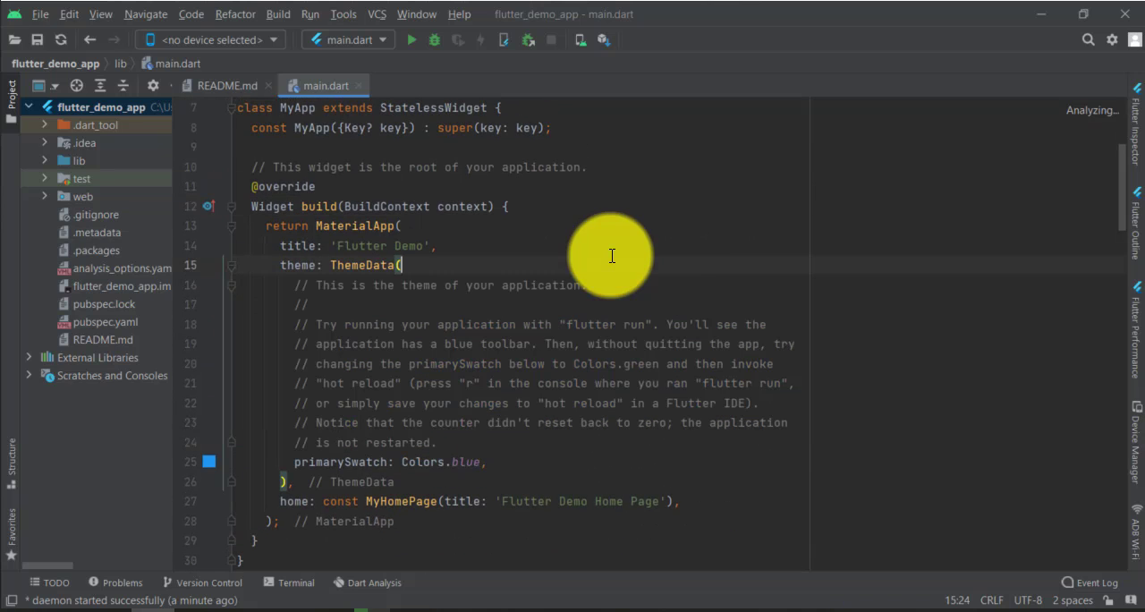
{"action": "scroll", "coordinate": [684, 238], "scroll_direction": "up", "scroll_amount": 2}
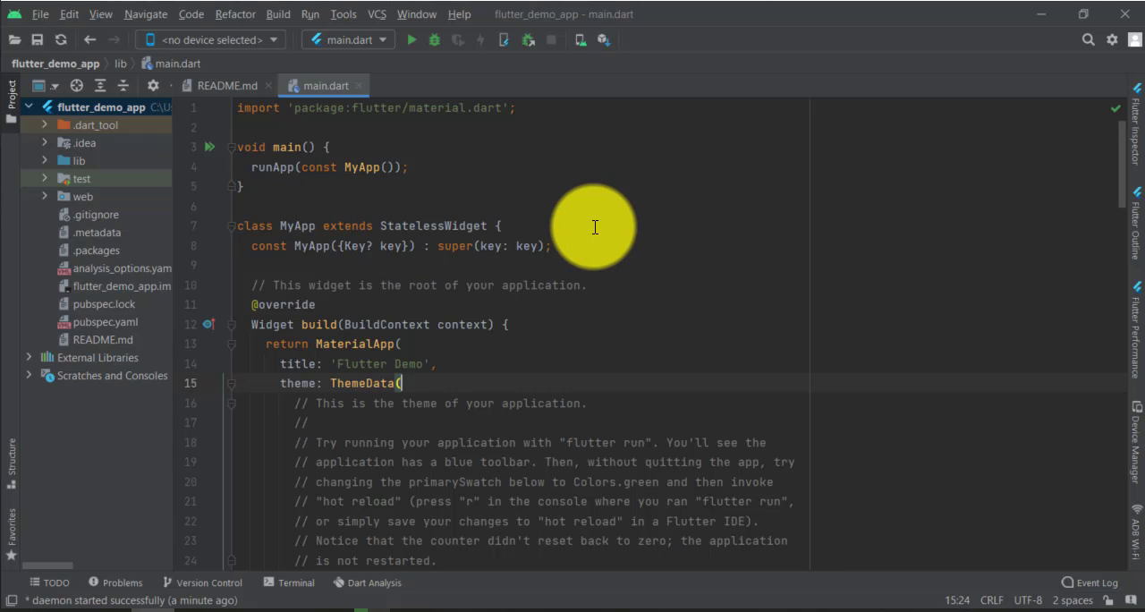
{"action": "scroll", "coordinate": [595, 227], "scroll_direction": "down", "scroll_amount": 11}
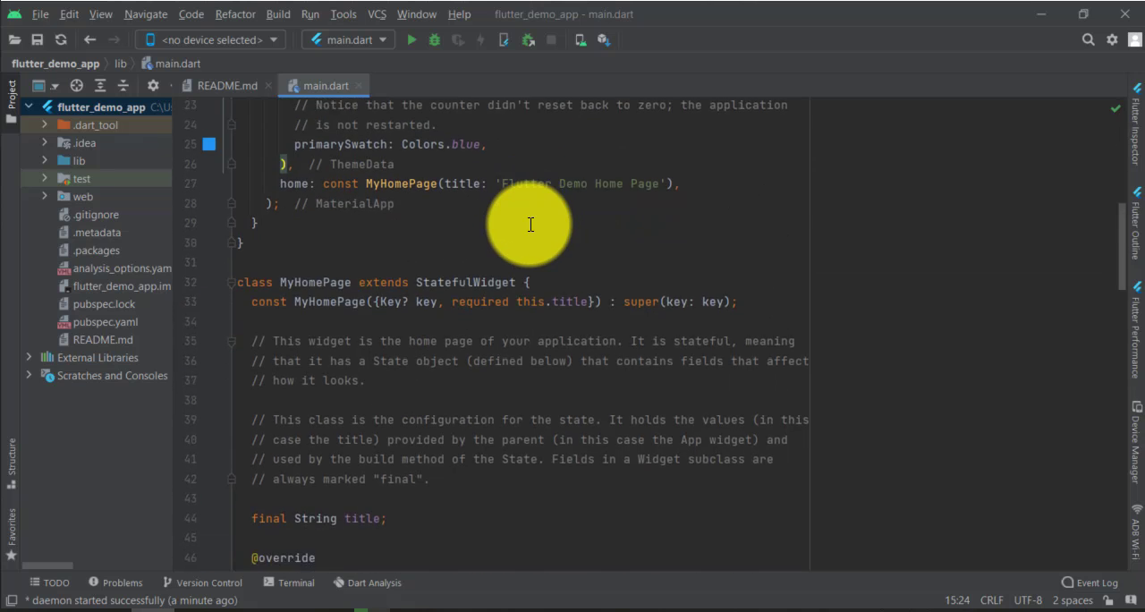
{"action": "scroll", "coordinate": [530, 225], "scroll_direction": "down", "scroll_amount": 4}
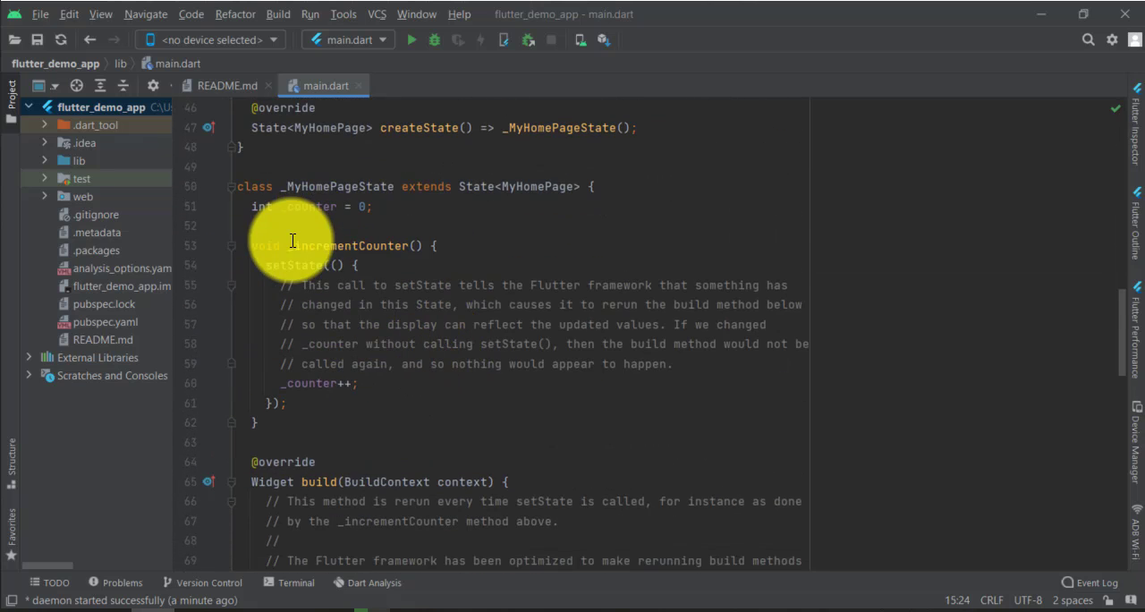
- Examine the _incrementCounter method in the _MyHomePageState class, including its setState call and the counter increment
{"action": "left_click_drag", "start_coordinate": [287, 245], "coordinate": [358, 265]}
{"action": "left_click_drag", "start_coordinate": [571, 291], "coordinate": [550, 404]}
{"action": "left_click", "coordinate": [410, 394]}
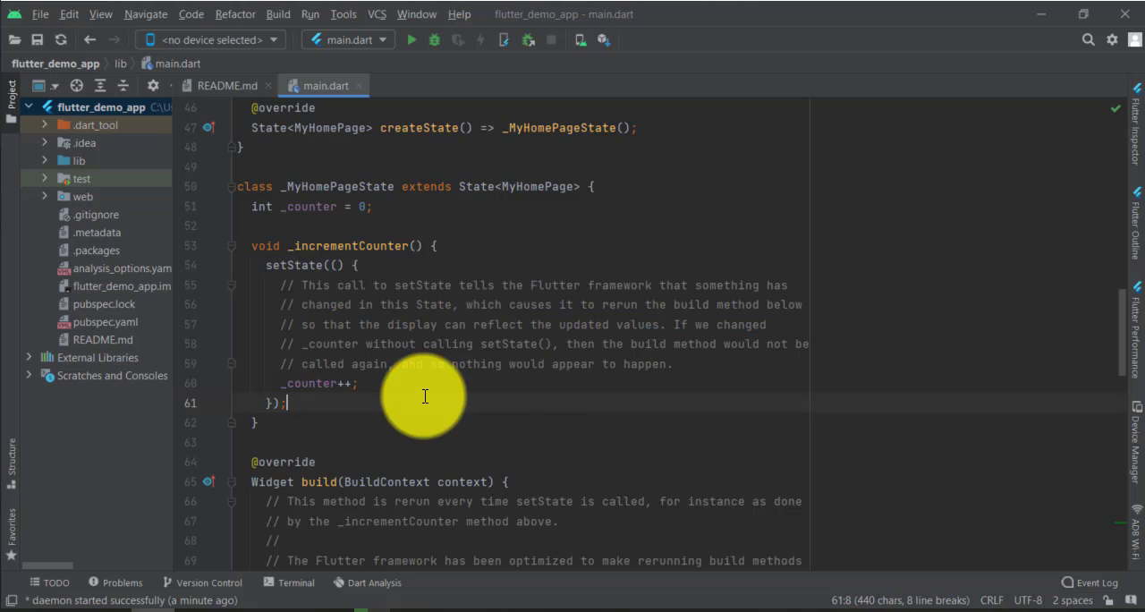
{"action": "left_click_drag", "start_coordinate": [422, 397], "coordinate": [247, 241]}
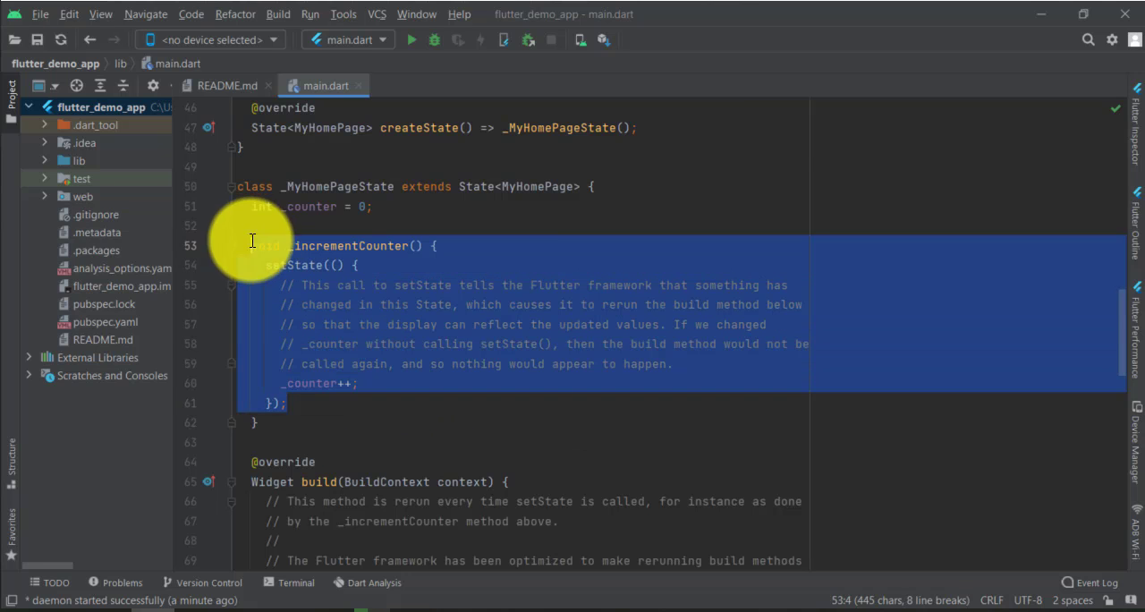
{"action": "left_click", "coordinate": [581, 238]}
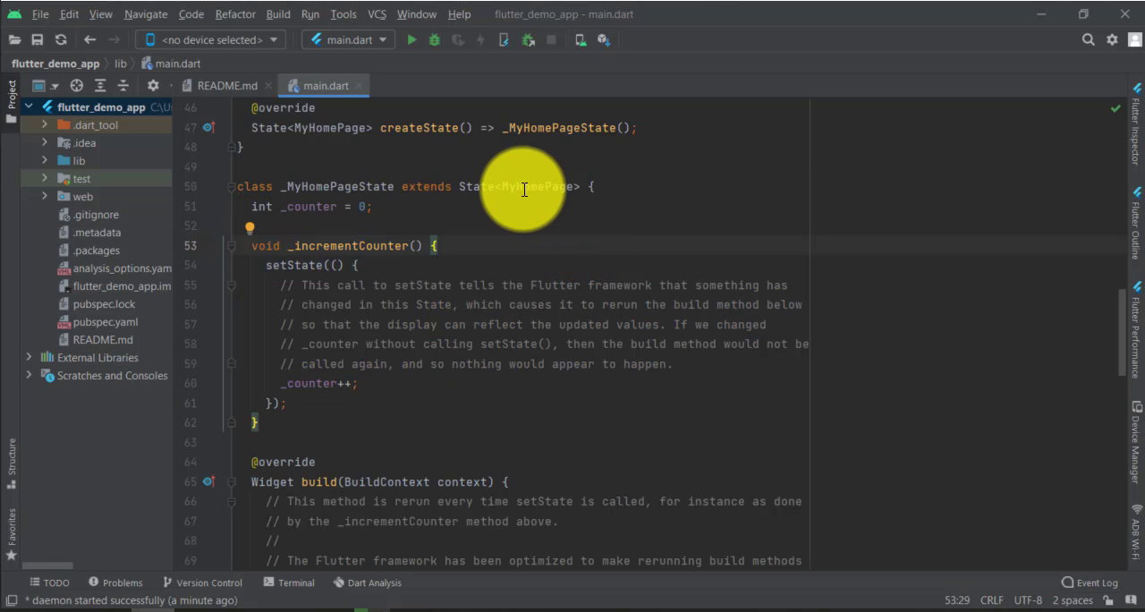
- Choose Edge (web) as the target device and run main.dart on it
{"action": "left_click", "coordinate": [257, 36]}
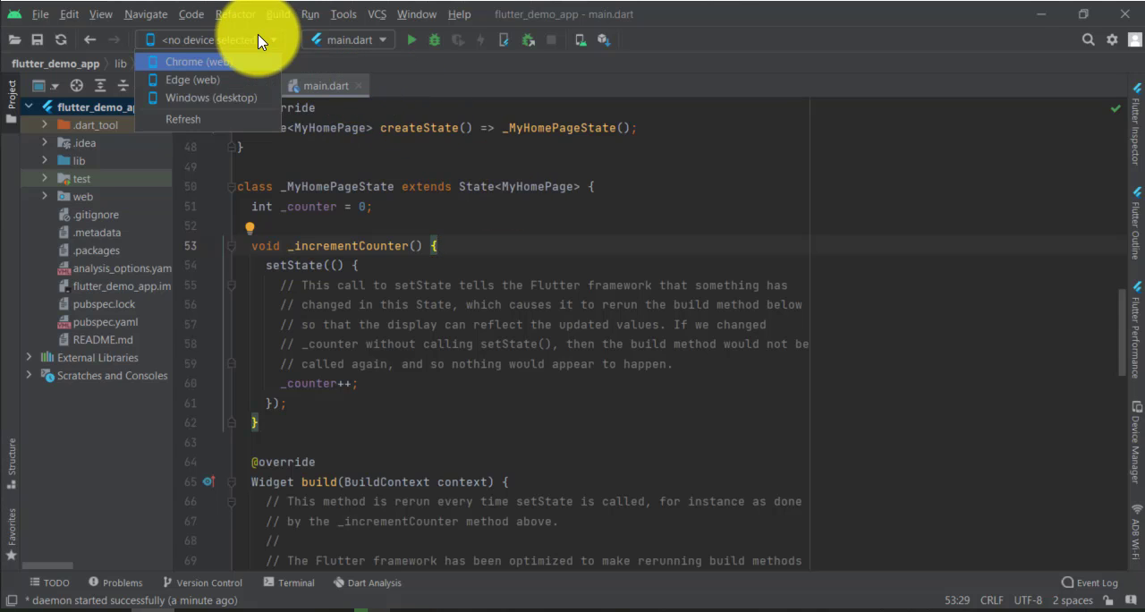
{"action": "left_click", "coordinate": [230, 90]}
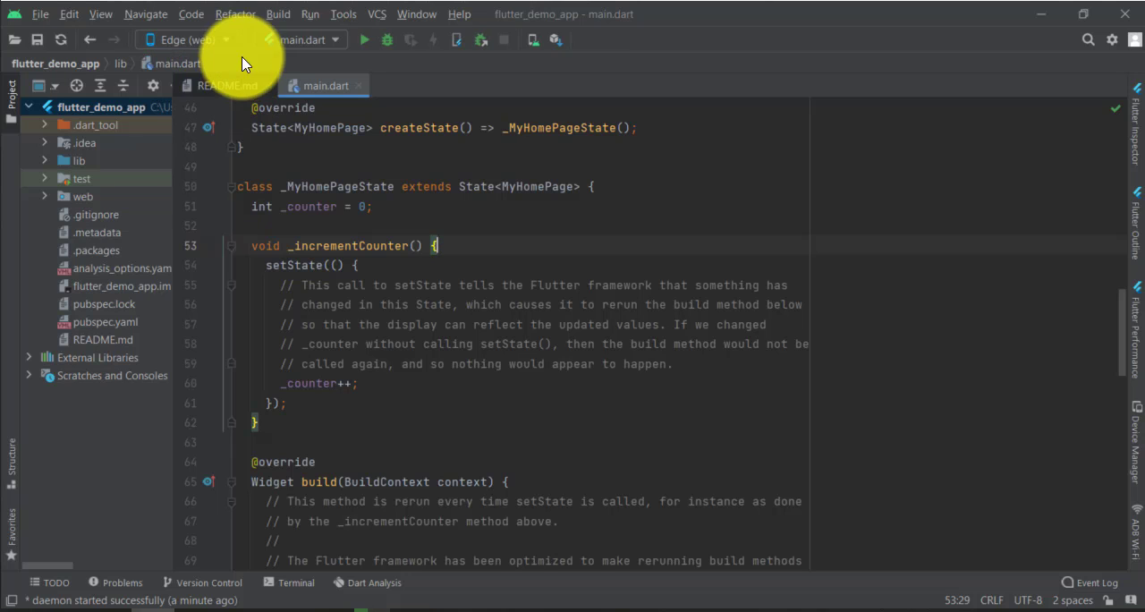
{"action": "left_click", "coordinate": [367, 38]}
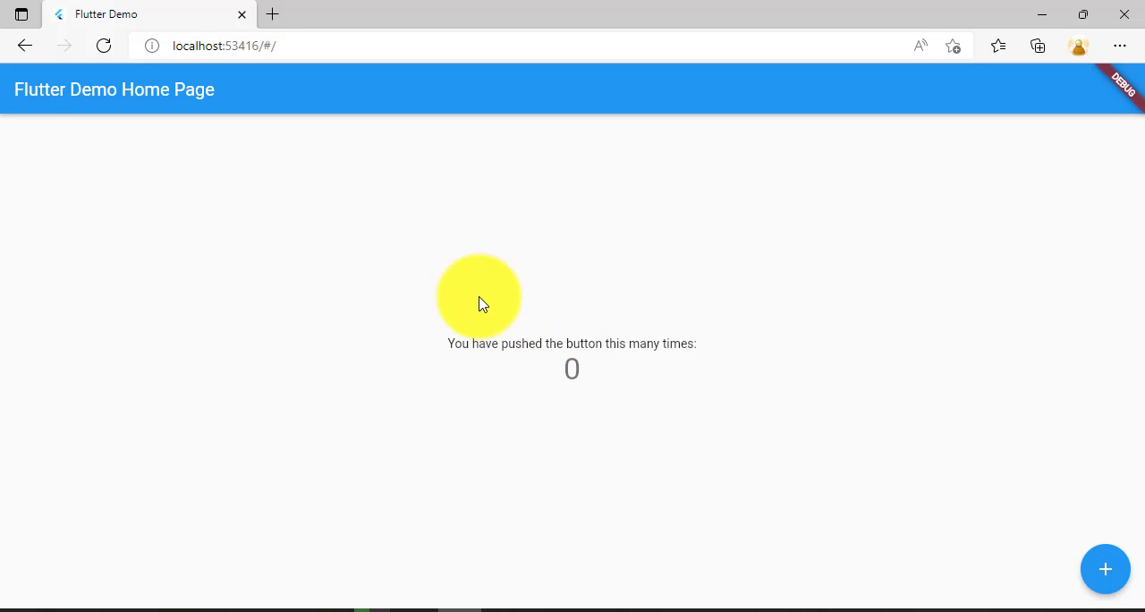
- Test the running Flutter demo page in Edge by incrementing its counter to 10
{"action": "left_click", "coordinate": [1107, 569]}
{"action": "left_click", "coordinate": [1107, 570]}
{"action": "left_click", "coordinate": [1107, 570]}
{"action": "left_click", "coordinate": [1107, 570]}
{"action": "left_click", "coordinate": [1107, 575]}
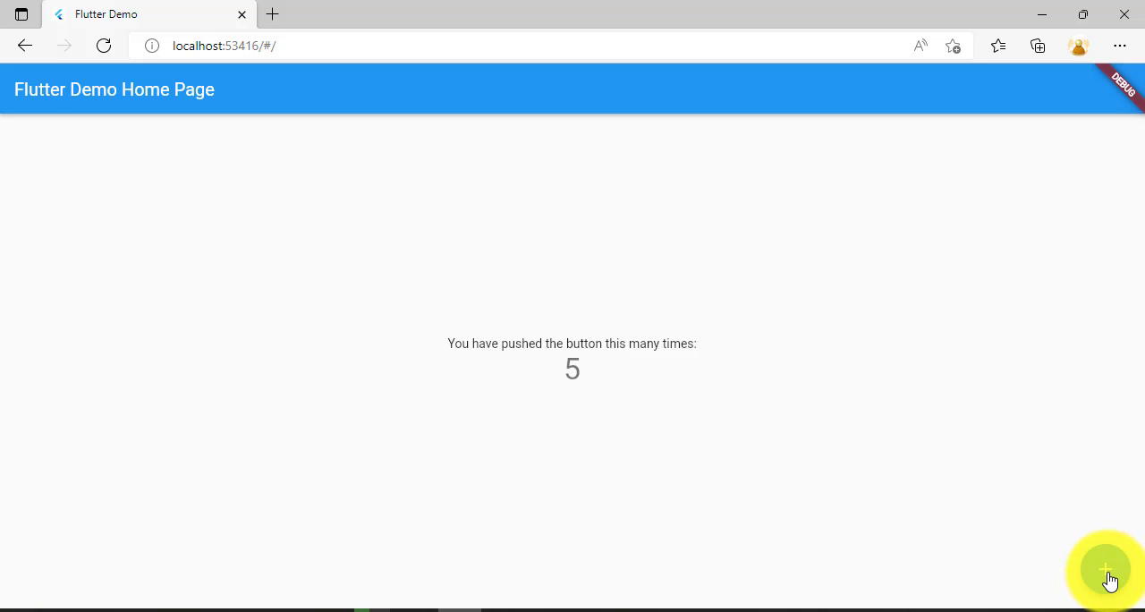
{"action": "left_click", "coordinate": [1107, 574]}
{"action": "left_click", "coordinate": [1107, 575]}
{"action": "left_click", "coordinate": [1107, 574]}
{"action": "left_click", "coordinate": [1107, 574]}
{"action": "left_click", "coordinate": [1108, 574]}
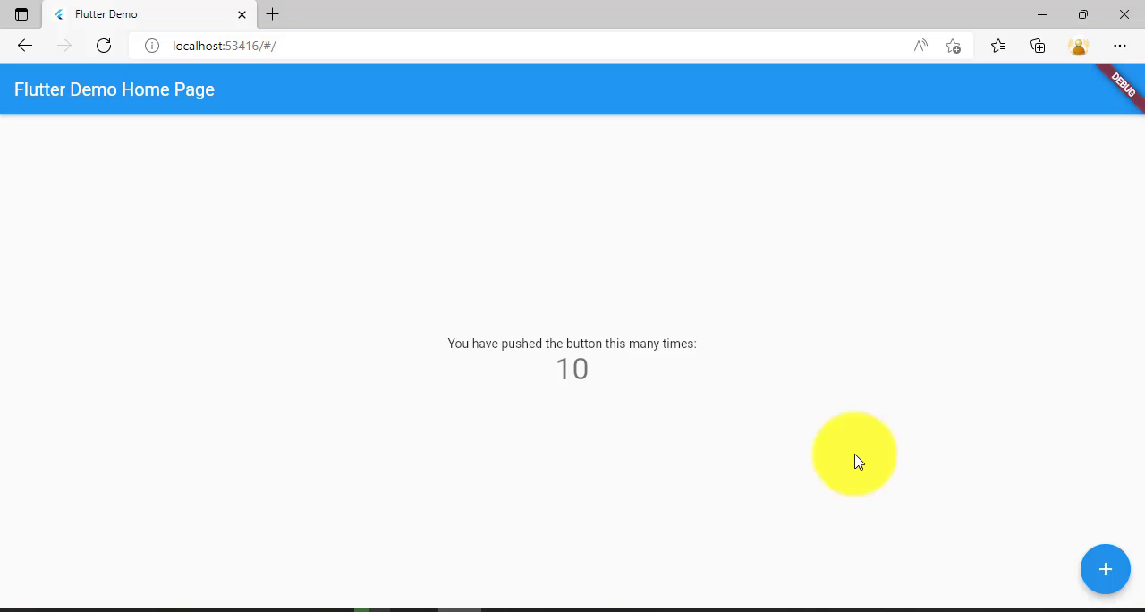